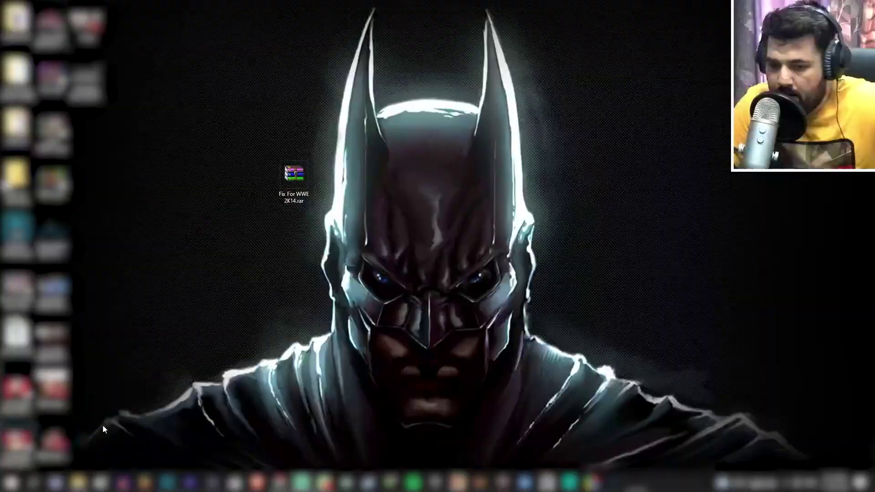
Step: Extract Fix For WWE 2K14.rar on the desktop and place the extracted folder beside the archive
{"action": "mouse_move", "coordinate": [294, 196]}
{"action": "left_mouse_down"}
{"action": "mouse_move", "coordinate": [266, 254]}
{"action": "mouse_move", "coordinate": [264, 215]}
{"action": "mouse_move", "coordinate": [296, 180]}
{"action": "left_mouse_up"}
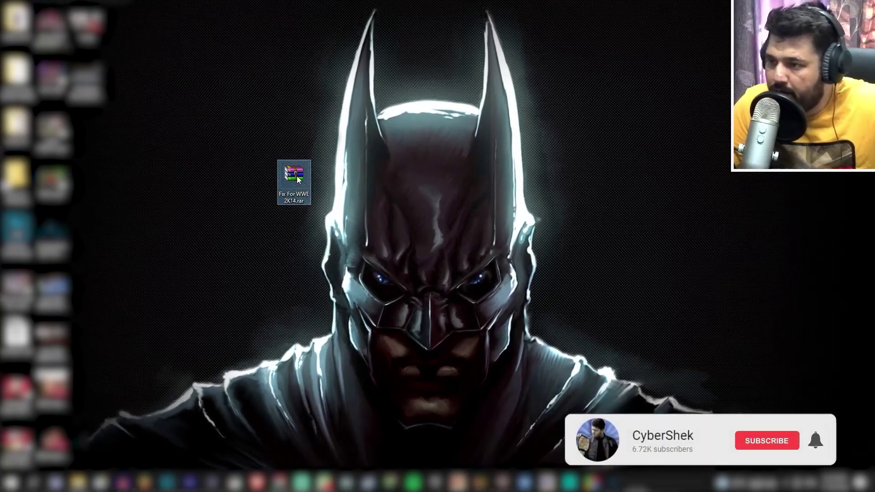
{"action": "right_click", "coordinate": [297, 177]}
{"action": "mouse_move", "coordinate": [321, 193]}
{"action": "left_click", "coordinate": [504, 227]}
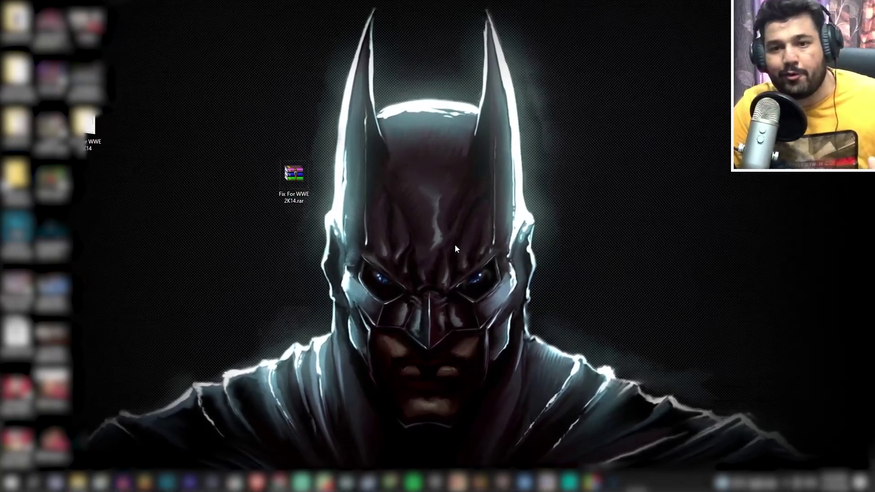
{"action": "left_click_drag", "start_coordinate": [89, 130], "coordinate": [252, 175]}
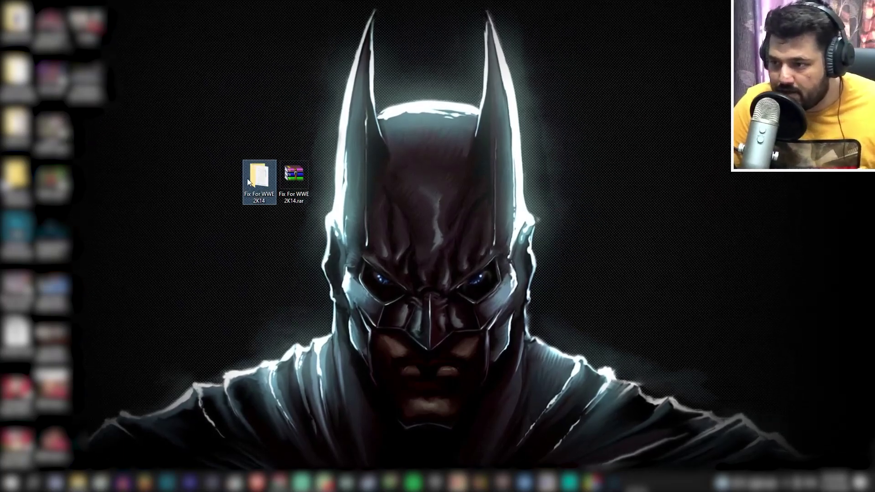
Step: Open ReadMe.txt from the extracted Fix For WWE 2K14 folder and position it over the folder window for reading
{"action": "double_click", "coordinate": [250, 178]}
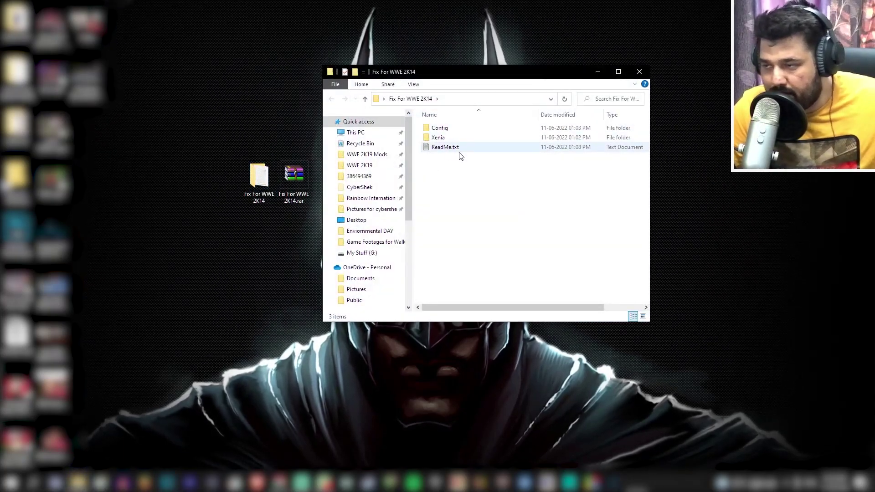
{"action": "double_click", "coordinate": [445, 147]}
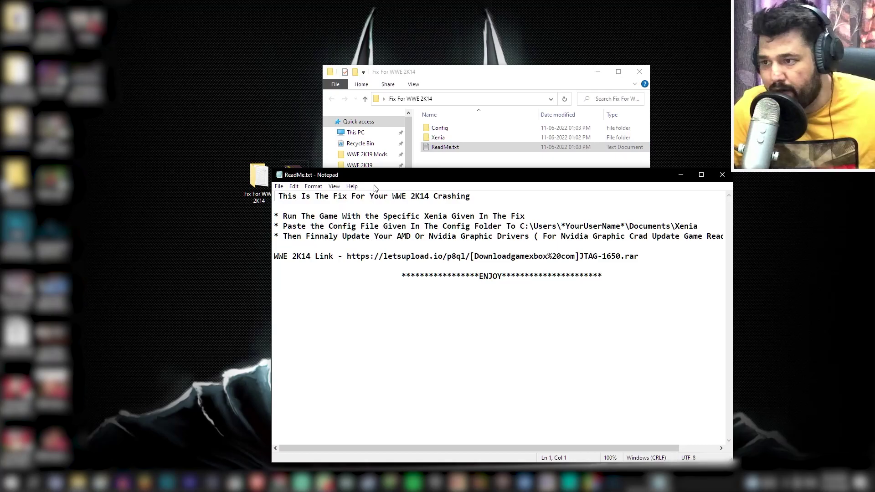
{"action": "left_click_drag", "start_coordinate": [374, 182], "coordinate": [397, 214]}
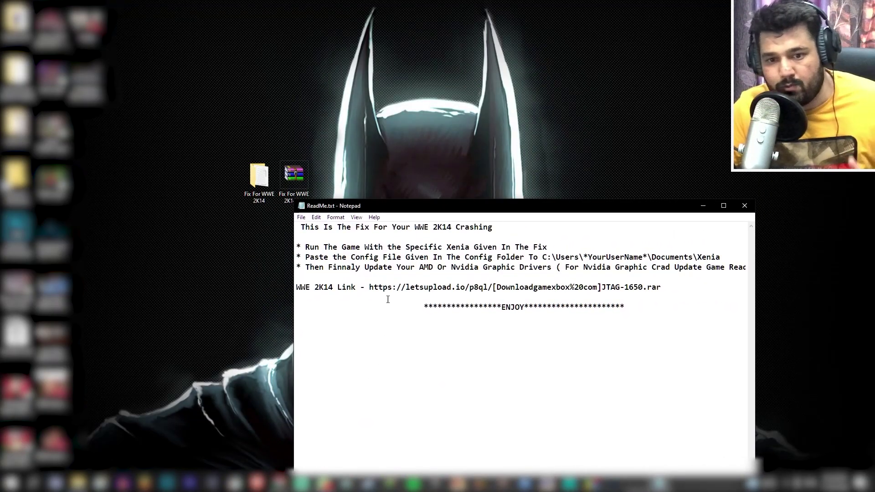
{"action": "left_click_drag", "start_coordinate": [478, 210], "coordinate": [474, 151]}
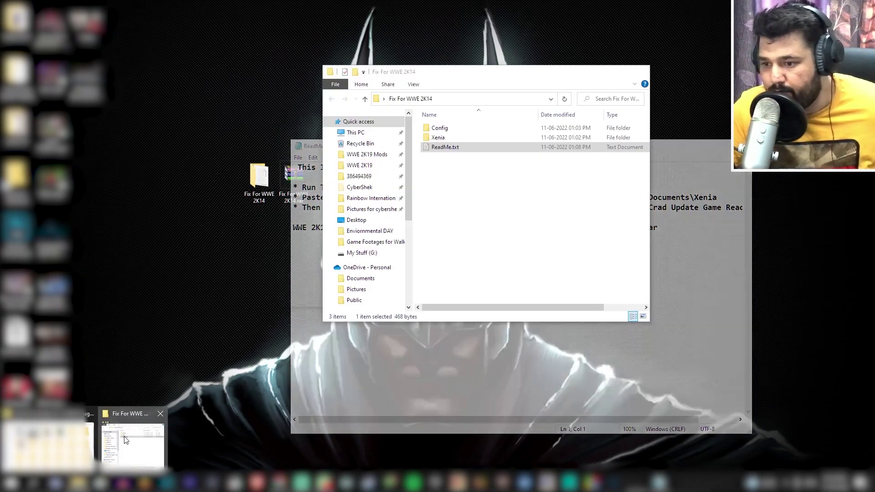
{"action": "left_click", "coordinate": [132, 445]}
{"action": "left_click", "coordinate": [473, 210]}
{"action": "left_click_drag", "start_coordinate": [474, 152], "coordinate": [384, 153]}
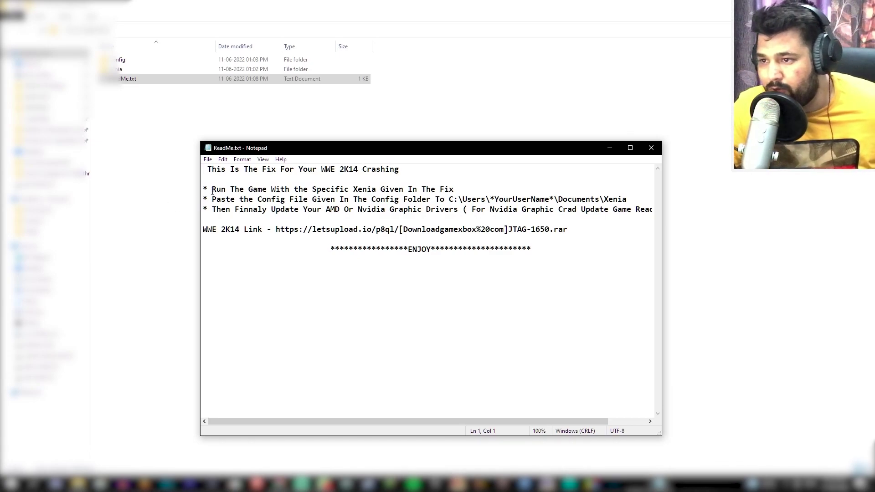
Step: Read the ReadMe instruction about the specific Xenia build and locate xenia_canary.exe inside the Xenia folder
{"action": "left_click_drag", "start_coordinate": [262, 187], "coordinate": [490, 190]}
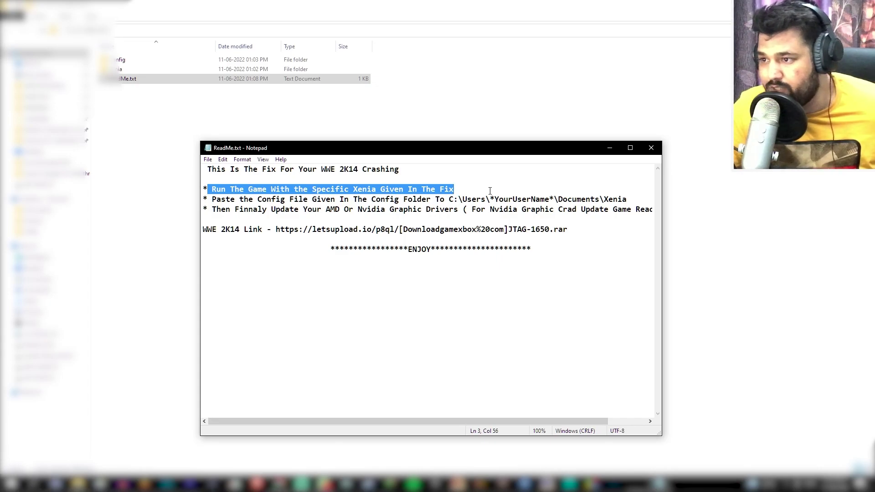
{"action": "left_click", "coordinate": [361, 215]}
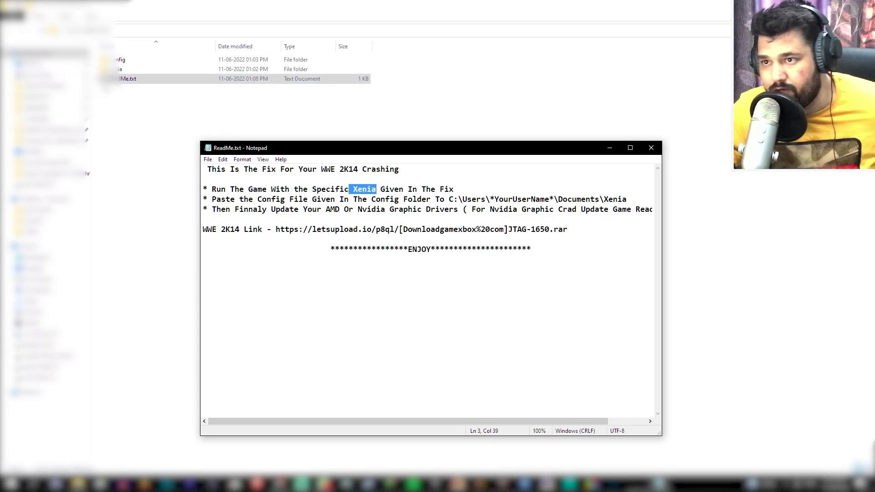
{"action": "left_click", "coordinate": [196, 183]}
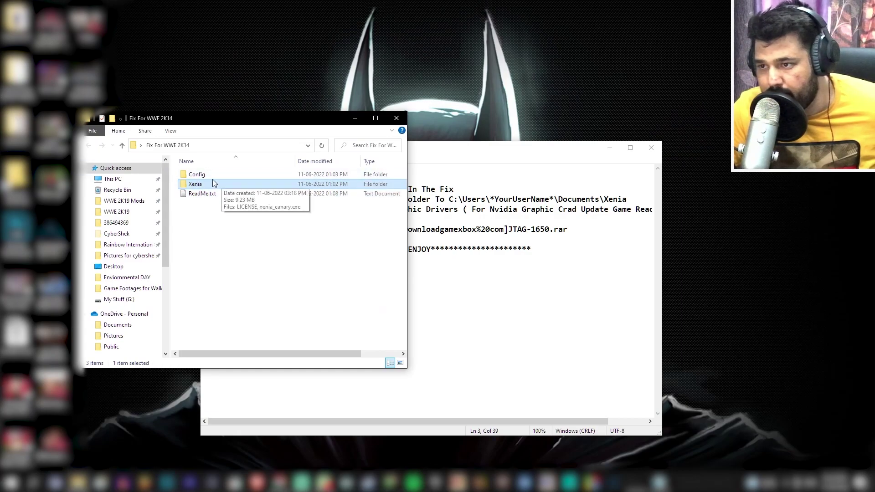
{"action": "double_click", "coordinate": [213, 184]}
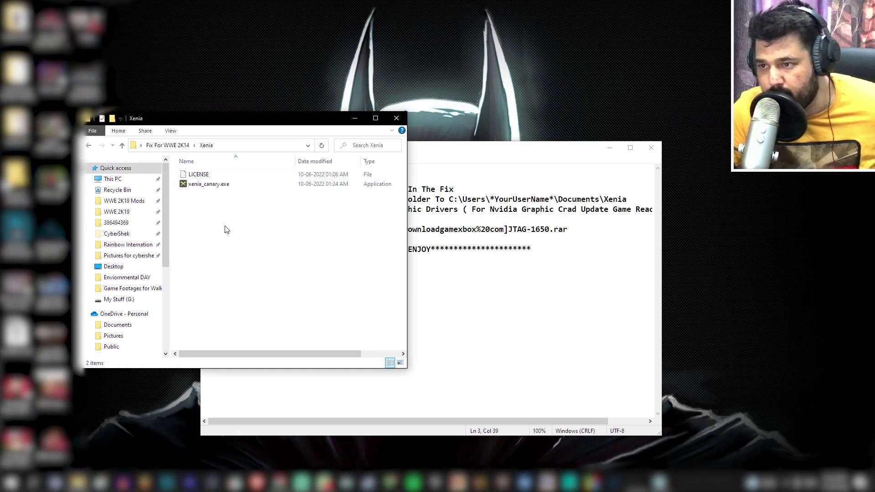
{"action": "left_click", "coordinate": [207, 184]}
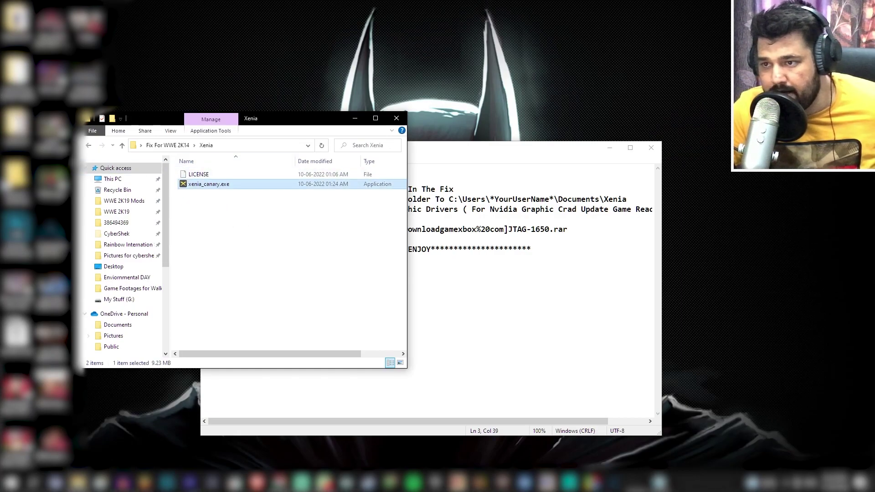
{"action": "left_click", "coordinate": [90, 146]}
{"action": "left_click", "coordinate": [201, 185]}
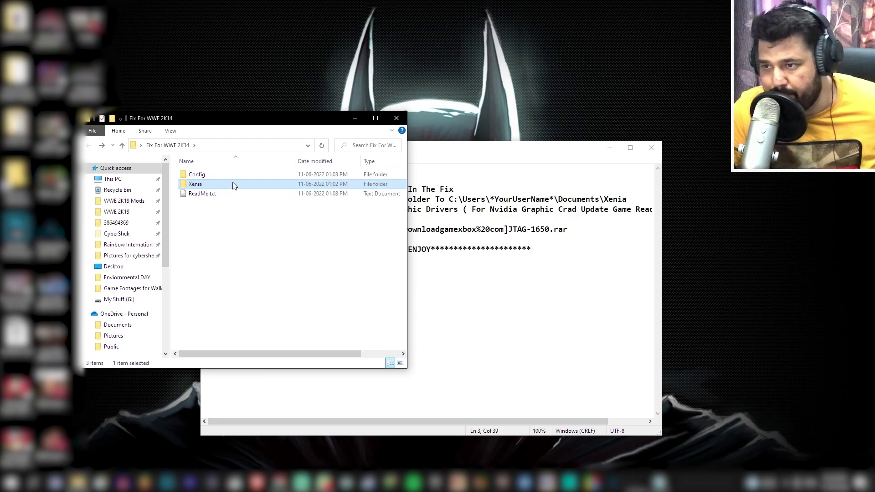
Step: Examine the ReadMe's config instruction, highlighting the destination path C:\Users\*YourUserName*\Documents\Xenia and selecting the Config folder it refers to
{"action": "left_click_drag", "start_coordinate": [484, 153], "coordinate": [632, 119]}
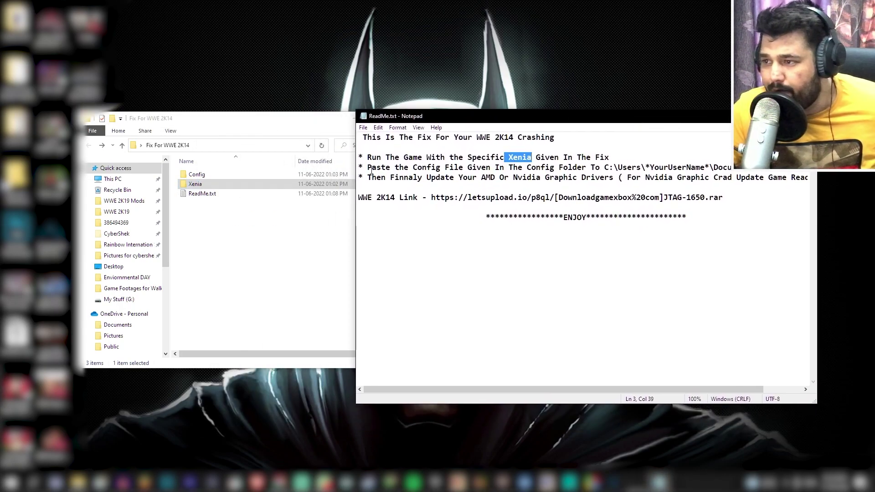
{"action": "left_click", "coordinate": [197, 174]}
{"action": "left_click", "coordinate": [552, 169]}
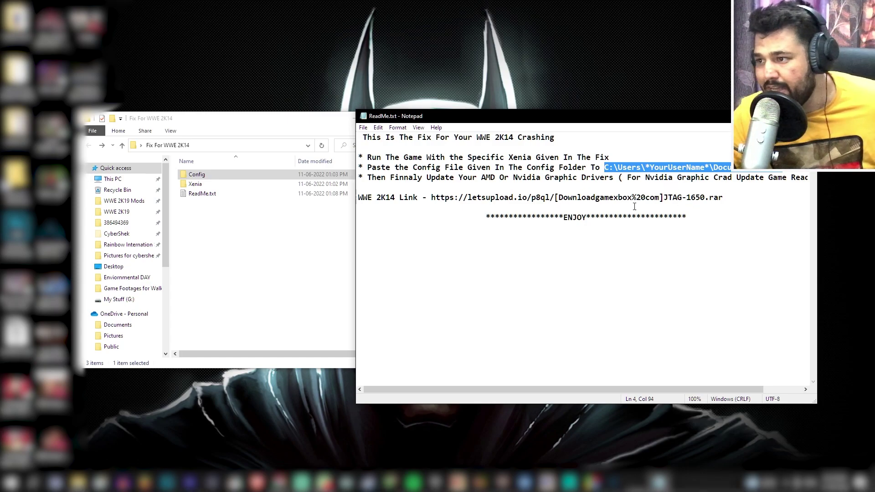
{"action": "left_click", "coordinate": [200, 176]}
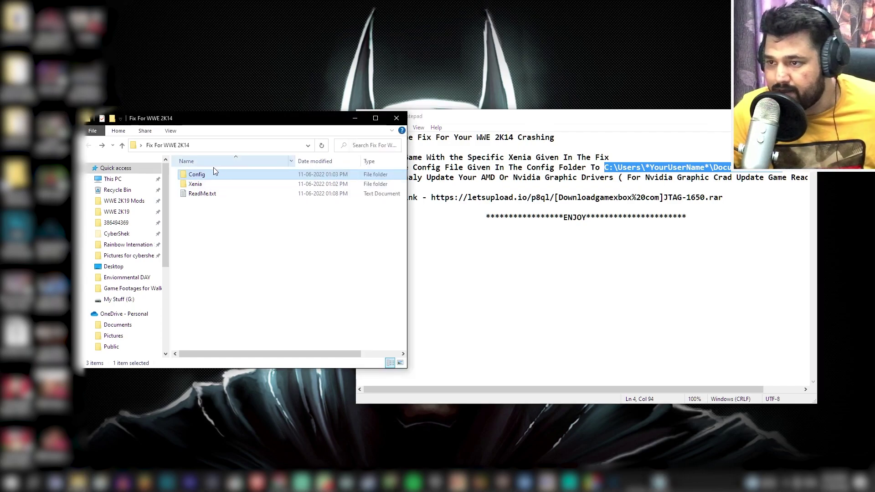
Step: Read the ReadMe line about updating the AMD or Nvidia graphics drivers through to its end
{"action": "left_click", "coordinate": [582, 197]}
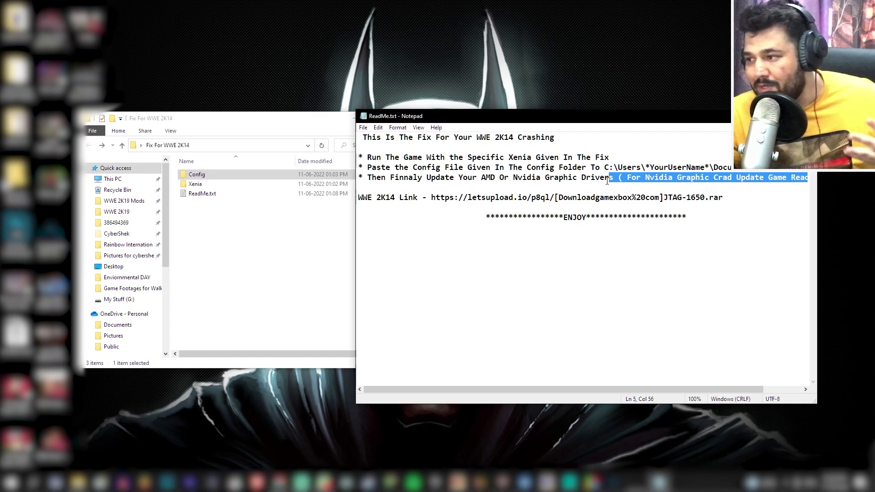
{"action": "left_click_drag", "start_coordinate": [607, 182], "coordinate": [578, 179]}
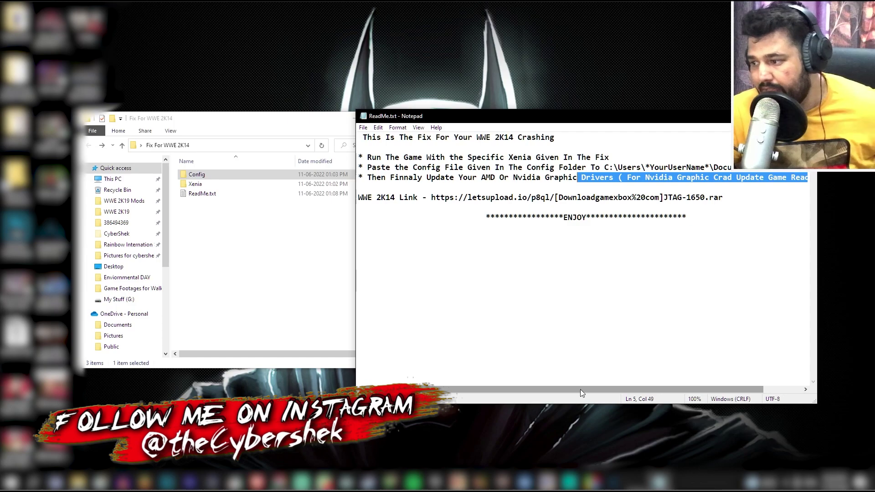
{"action": "left_click", "coordinate": [620, 262]}
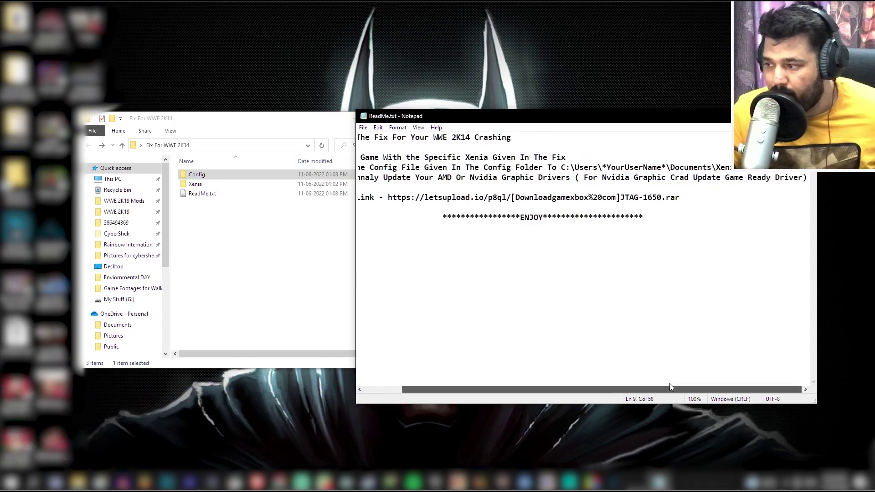
{"action": "scroll", "coordinate": [483, 130], "scroll_direction": "right", "scroll_amount": 3}
Step: Rearrange the Fix For WWE 2K14 folder window, the archive icon and the ReadMe window on the desktop
{"action": "left_click_drag", "start_coordinate": [551, 122], "coordinate": [621, 224]}
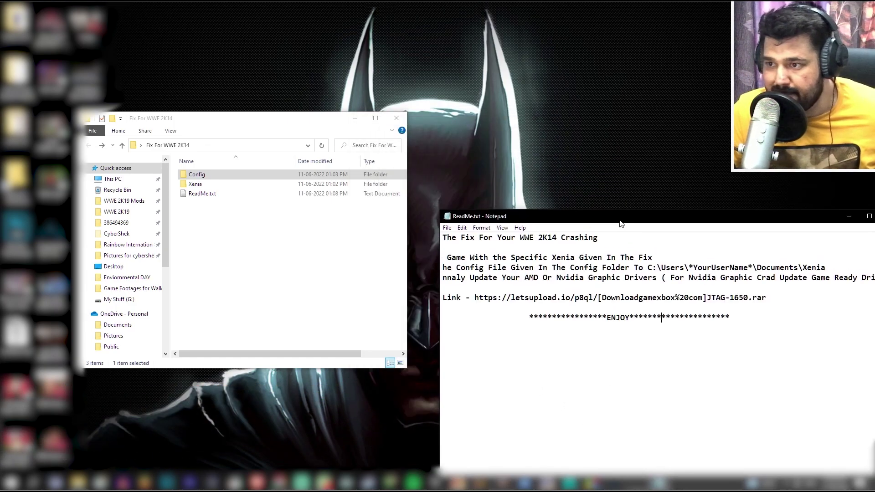
{"action": "left_click_drag", "start_coordinate": [173, 118], "coordinate": [124, 216]}
{"action": "left_click_drag", "start_coordinate": [303, 171], "coordinate": [313, 133]}
{"action": "left_click_drag", "start_coordinate": [206, 216], "coordinate": [227, 147]}
{"action": "left_click", "coordinate": [250, 223]}
{"action": "left_click_drag", "start_coordinate": [541, 222], "coordinate": [309, 155]}
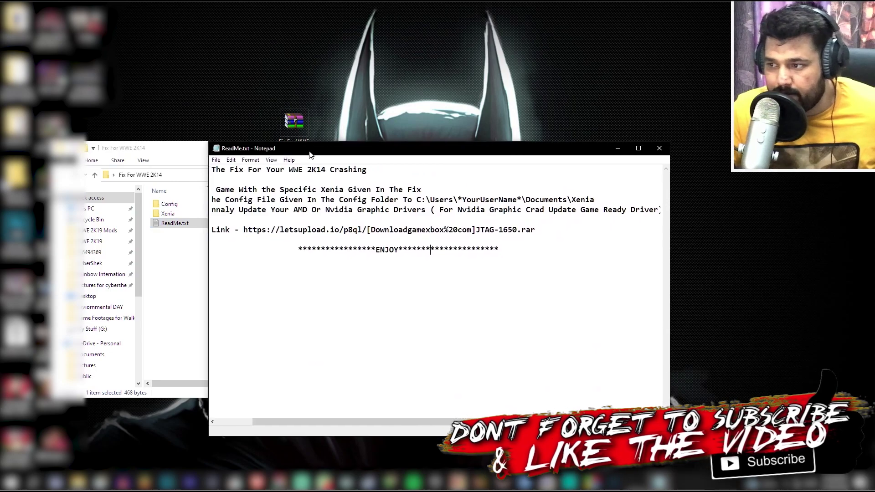
Step: Highlight the graphics driver update line in the ReadMe, move its window aside and select the Config folder
{"action": "left_click_drag", "start_coordinate": [217, 209], "coordinate": [587, 210]}
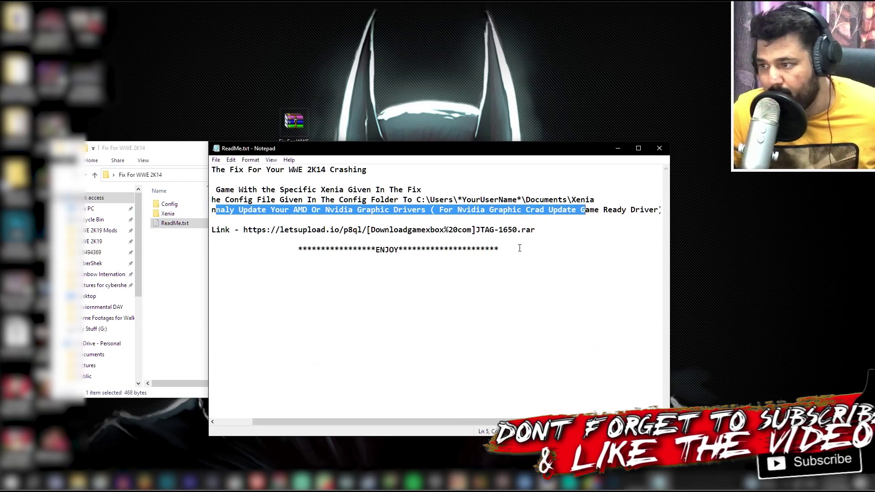
{"action": "left_click_drag", "start_coordinate": [464, 420], "coordinate": [419, 416]}
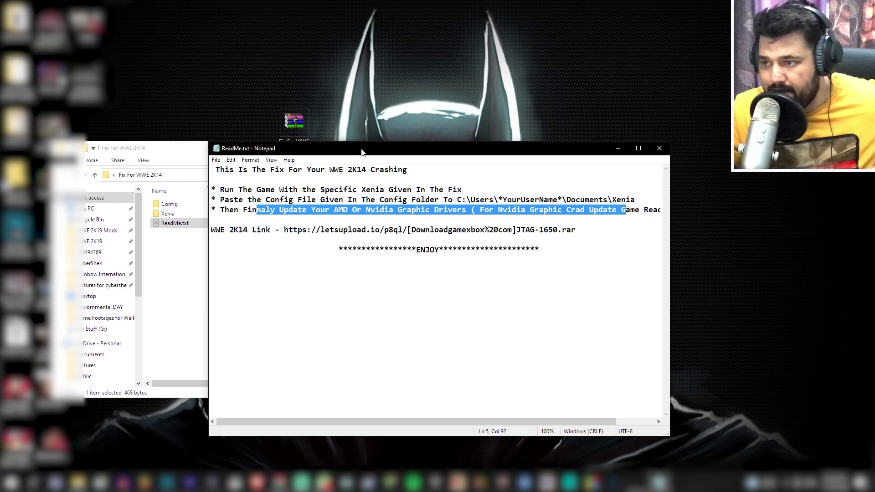
{"action": "left_click_drag", "start_coordinate": [362, 152], "coordinate": [476, 129]}
{"action": "left_click", "coordinate": [230, 211]}
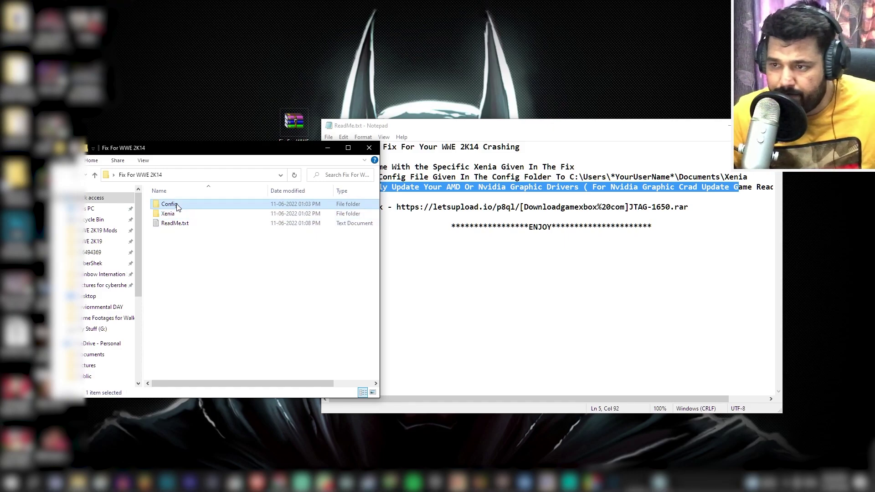
Step: Review the ReadMe's instruction lines again and highlight the WWE 2K14 download link
{"action": "left_click", "coordinate": [597, 207]}
{"action": "left_click_drag", "start_coordinate": [325, 177], "coordinate": [775, 178]}
{"action": "left_click", "coordinate": [457, 177]}
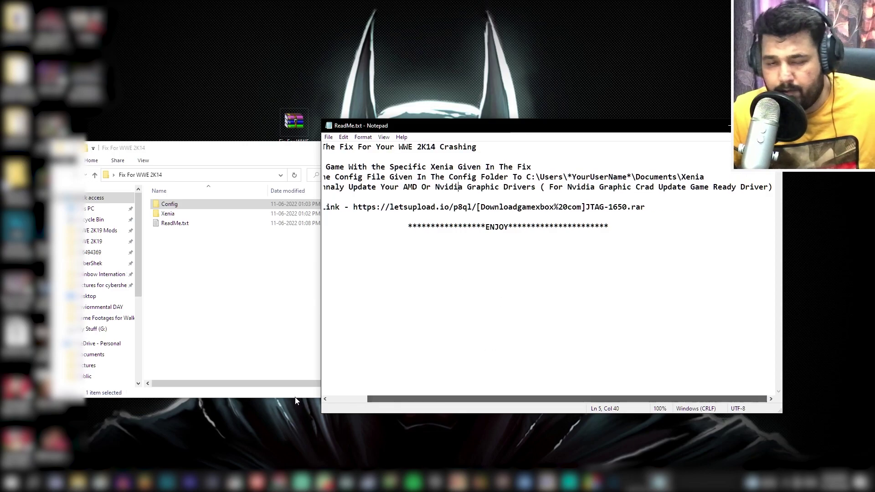
{"action": "left_click_drag", "start_coordinate": [460, 401], "coordinate": [421, 401]}
{"action": "left_click", "coordinate": [401, 210]}
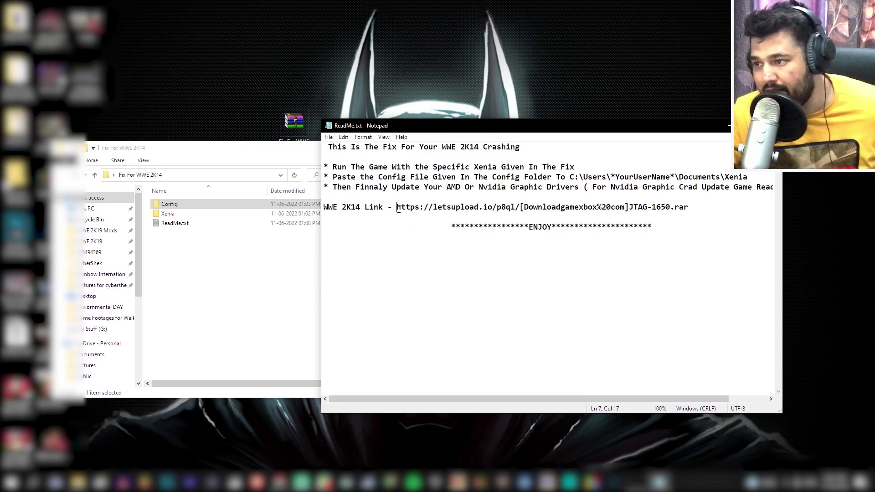
{"action": "left_click_drag", "start_coordinate": [399, 209], "coordinate": [624, 209]}
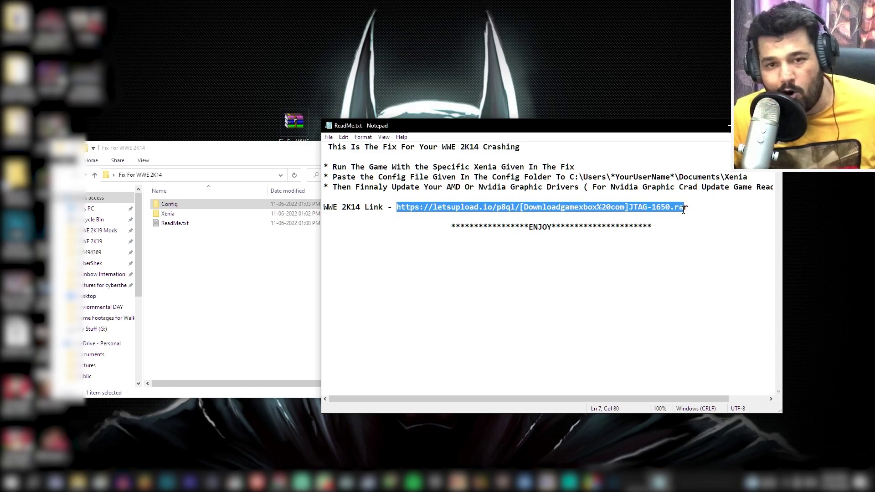